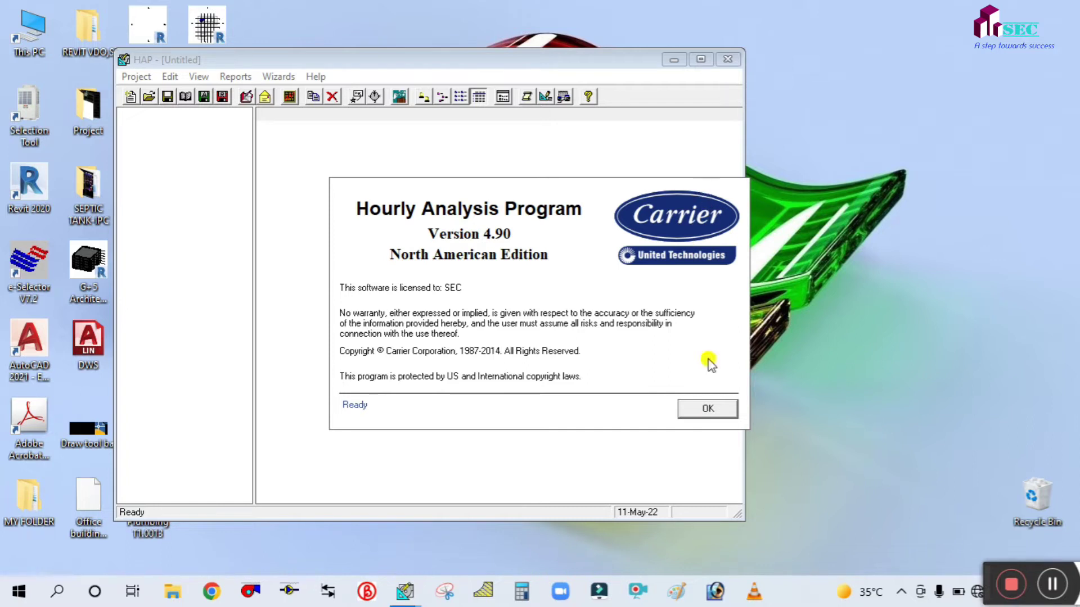
Step: Dismiss the version splash screen and reposition the Open Project window
click(723, 408)
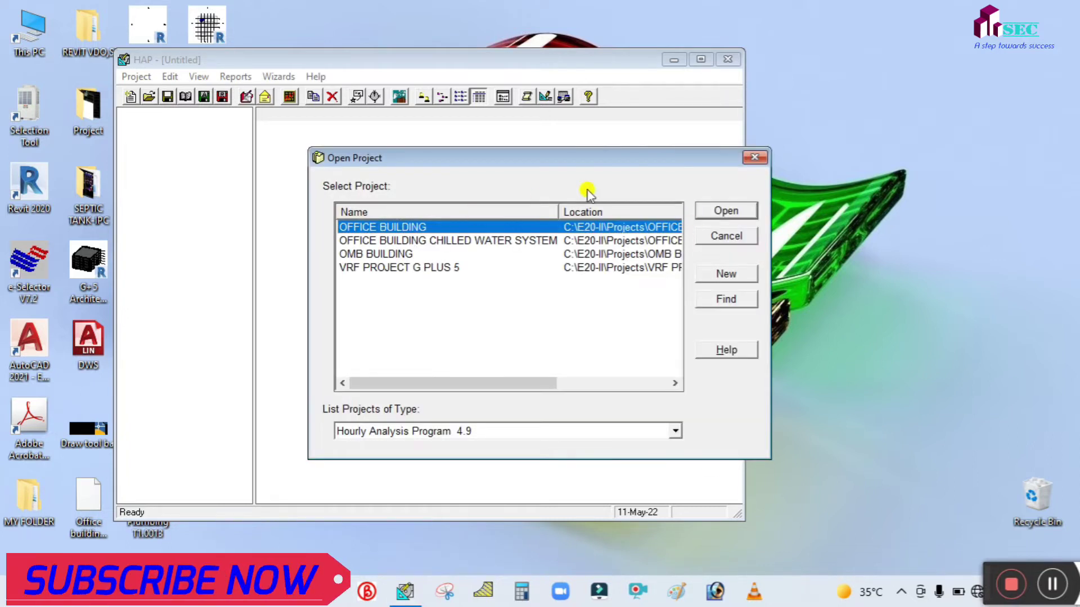
drag(606, 167, 560, 78)
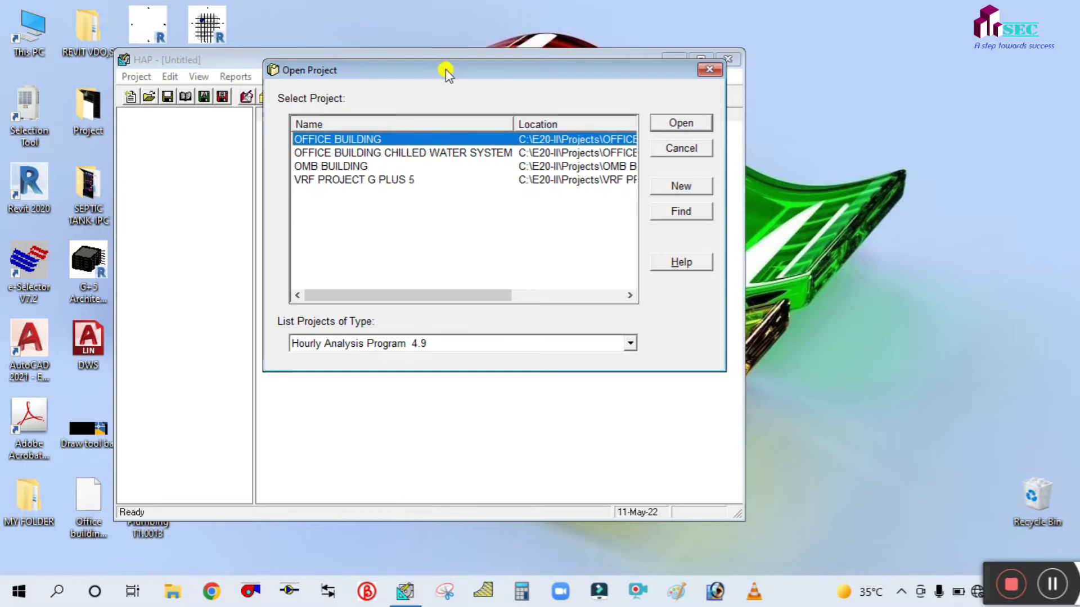
mouse_move(446, 72)
mouse_down()
mouse_move(450, 109)
mouse_move(452, 91)
mouse_up()
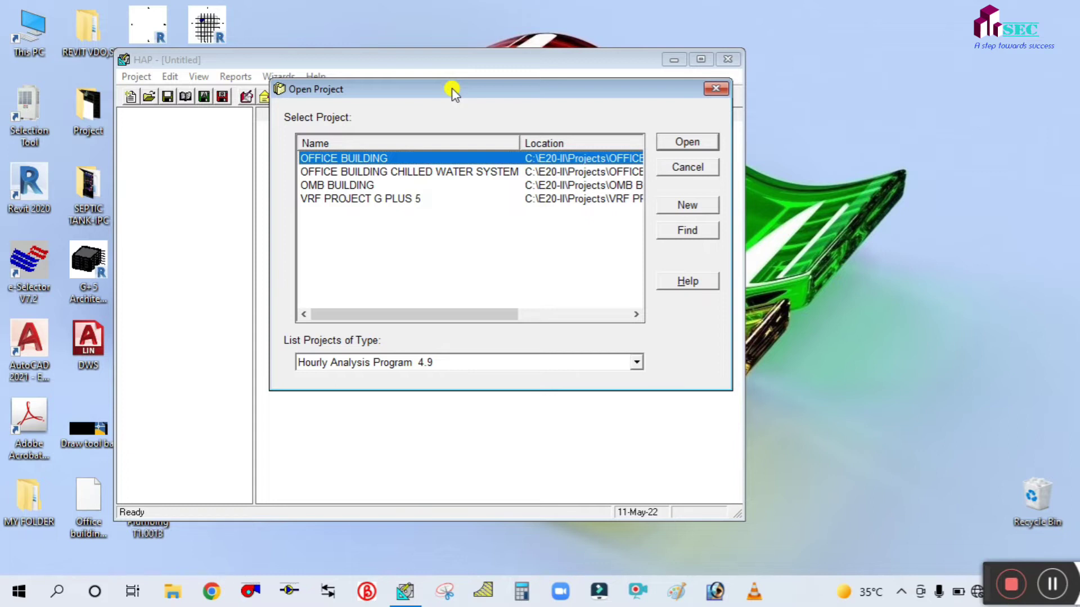
drag(451, 88, 341, 79)
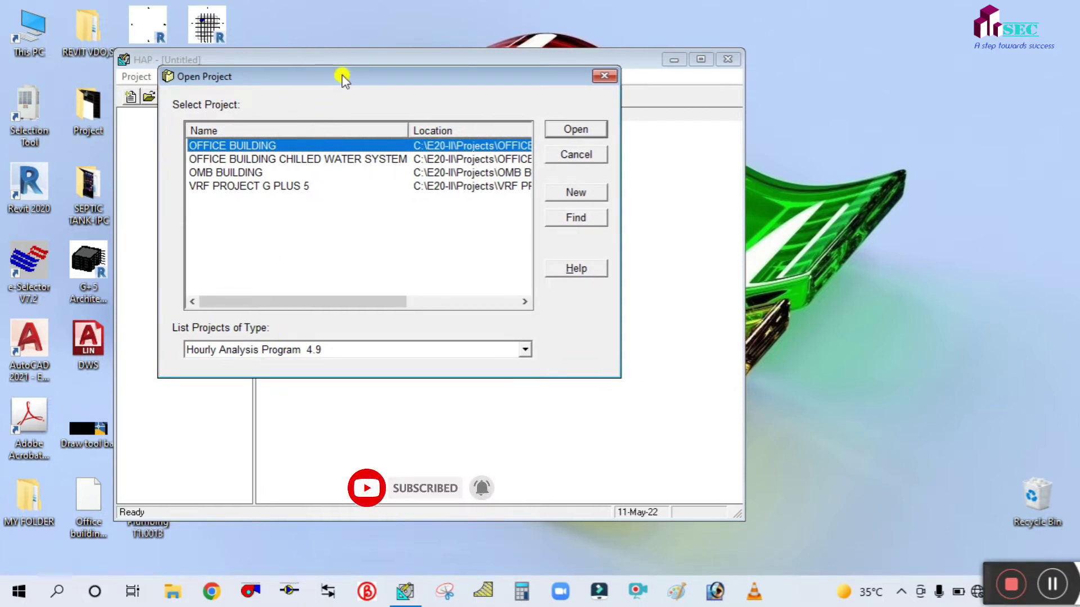
drag(342, 78, 445, 81)
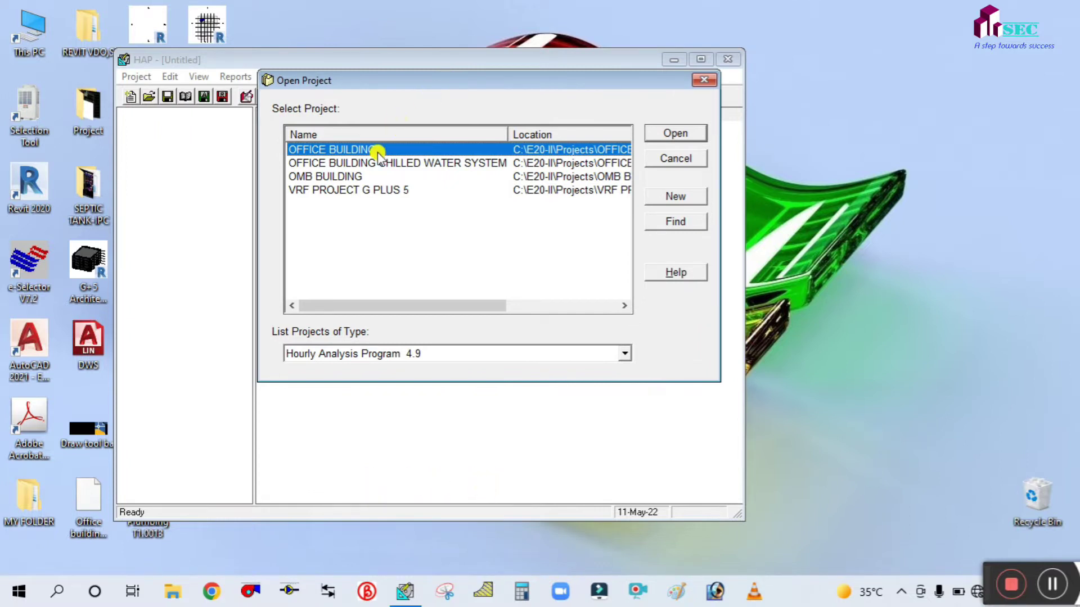
Step: Select OFFICE BUILDING CHILLED WATER SYSTEM from the project list and open it
click(360, 191)
click(326, 176)
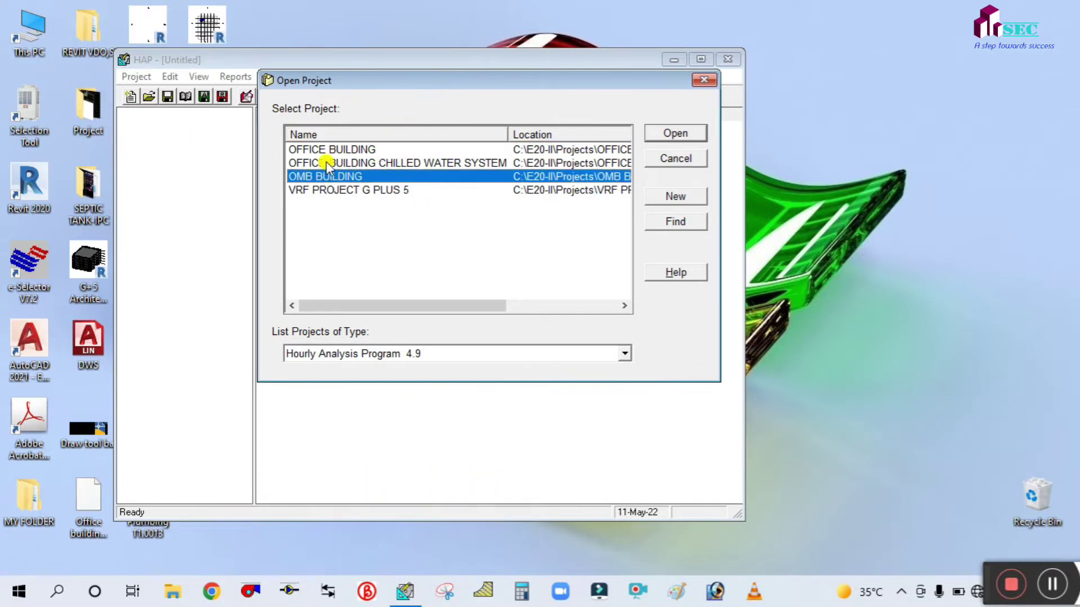
click(326, 163)
click(329, 149)
click(354, 164)
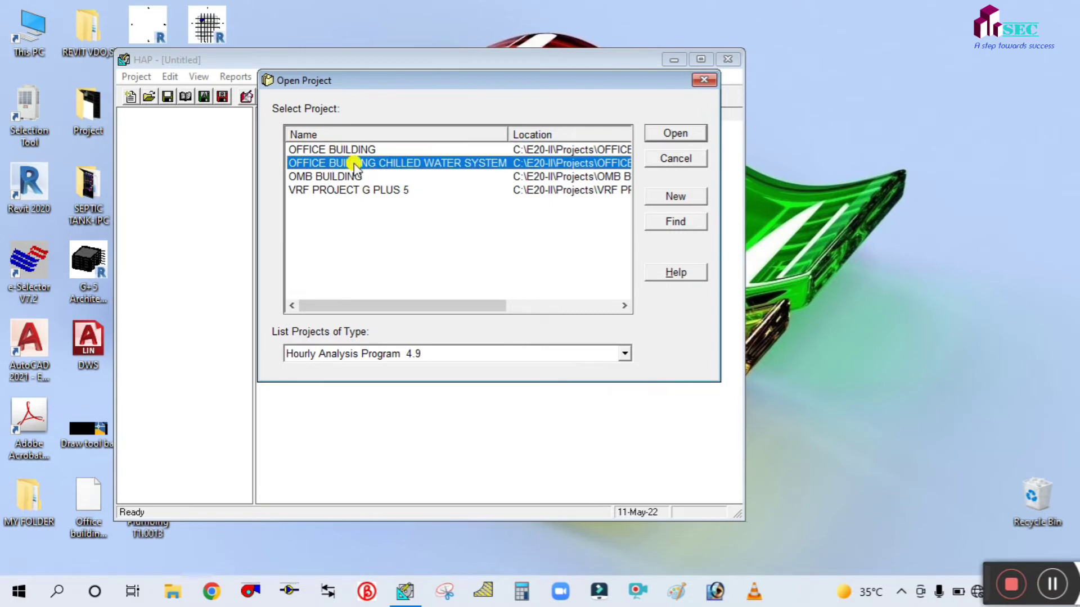
click(693, 136)
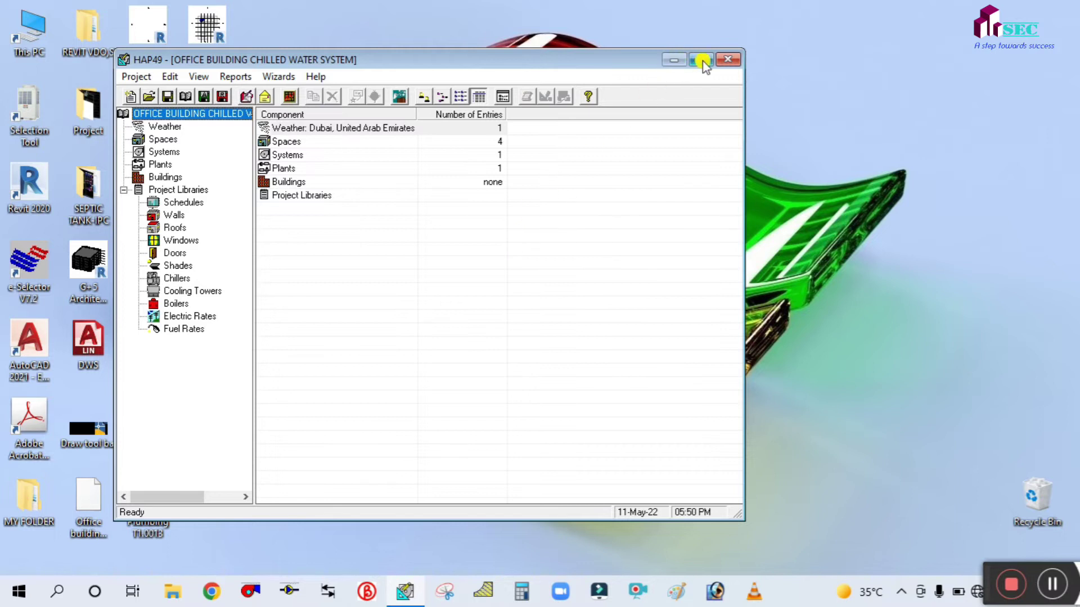
Step: Maximize the project window and start Archive HAP v4.9 Data from the Project menu
click(702, 60)
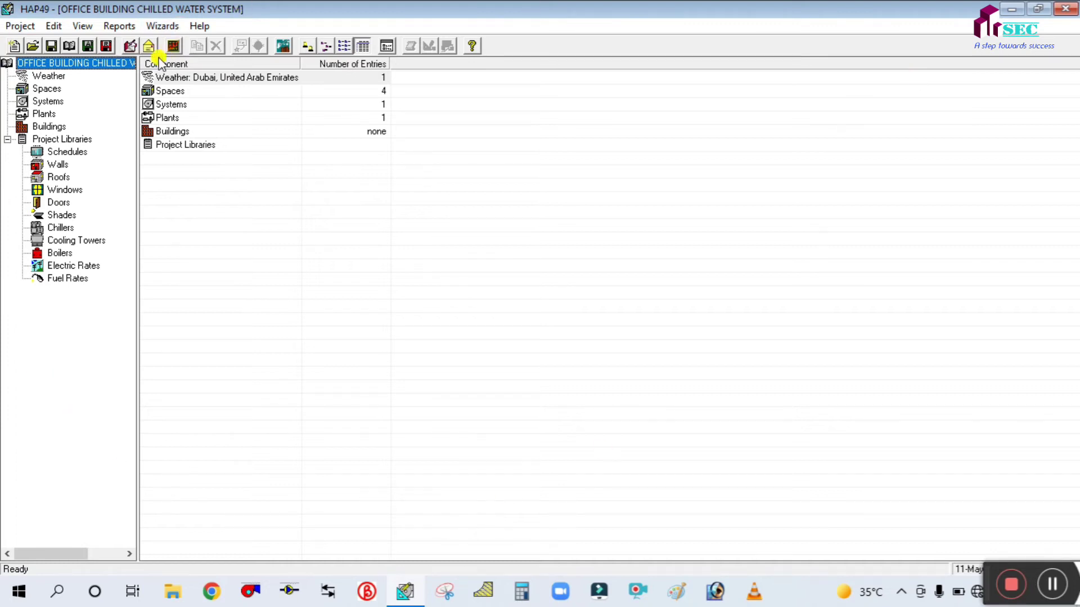
click(13, 27)
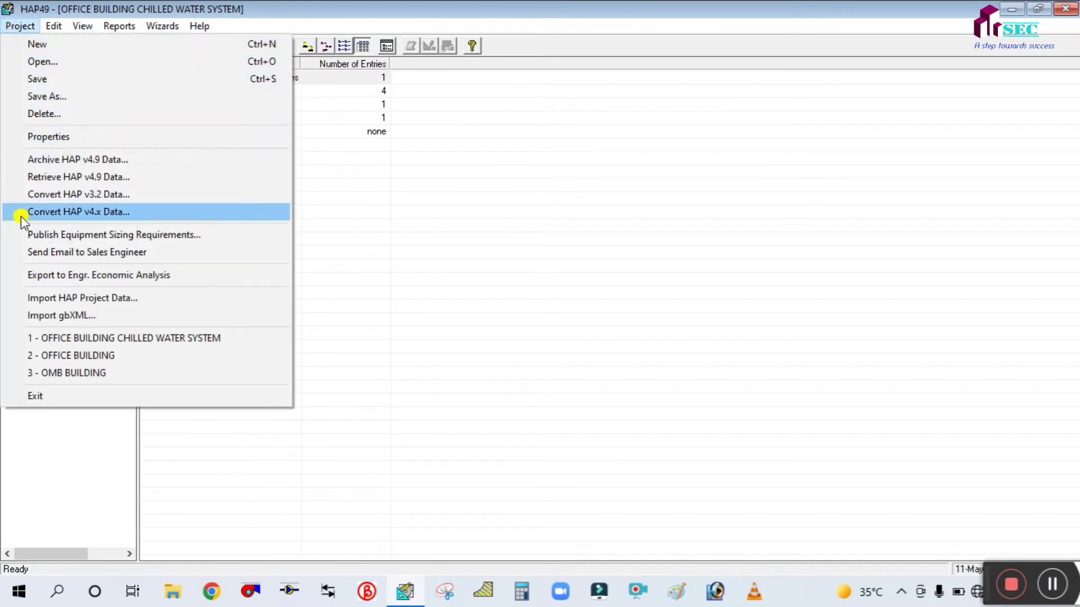
click(51, 159)
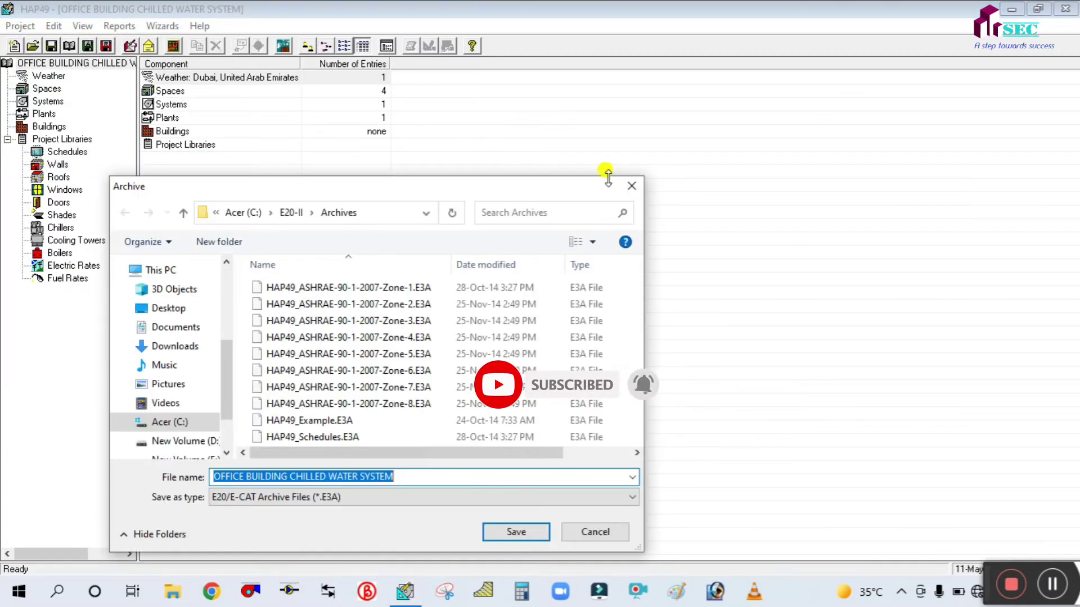
Step: Save the archive to the Desktop as OFFICE BUILDING CHILLED WATER SYSTEM.E3A
drag(462, 189, 586, 70)
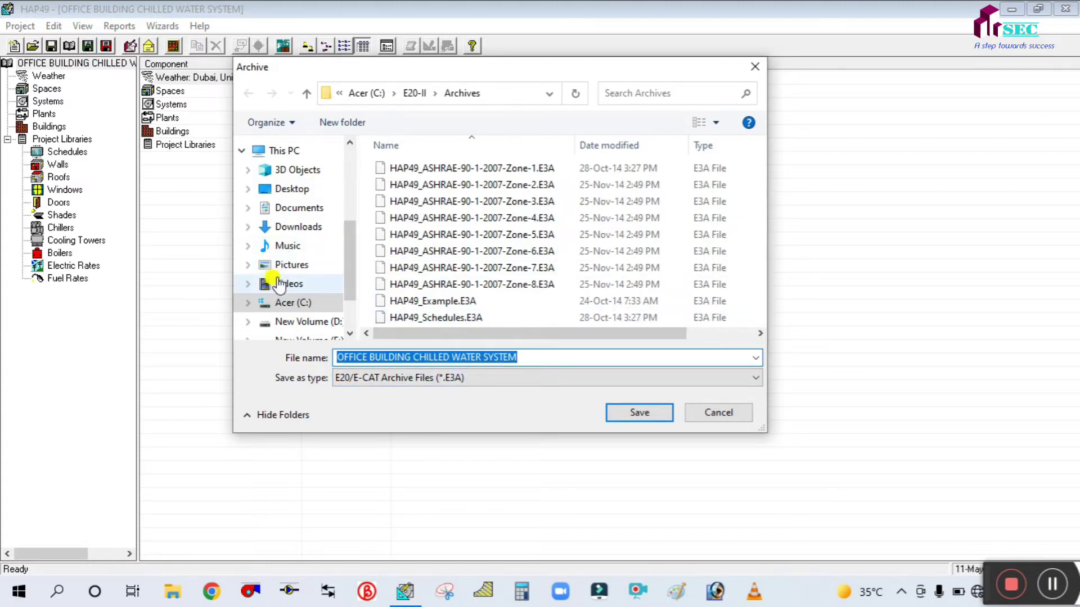
scroll(294, 243, up, 1)
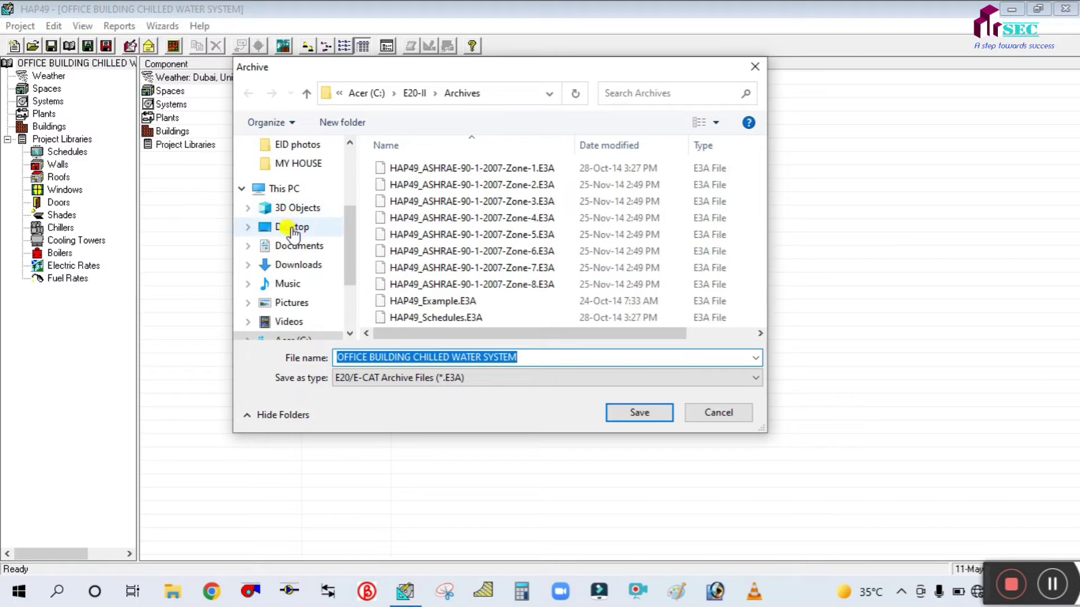
click(291, 227)
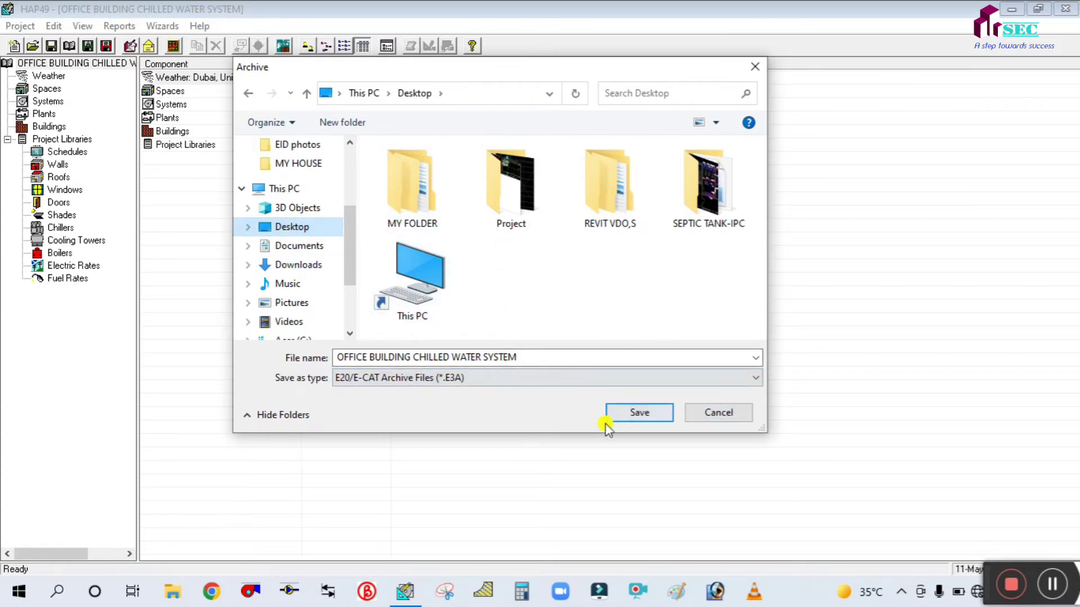
click(626, 414)
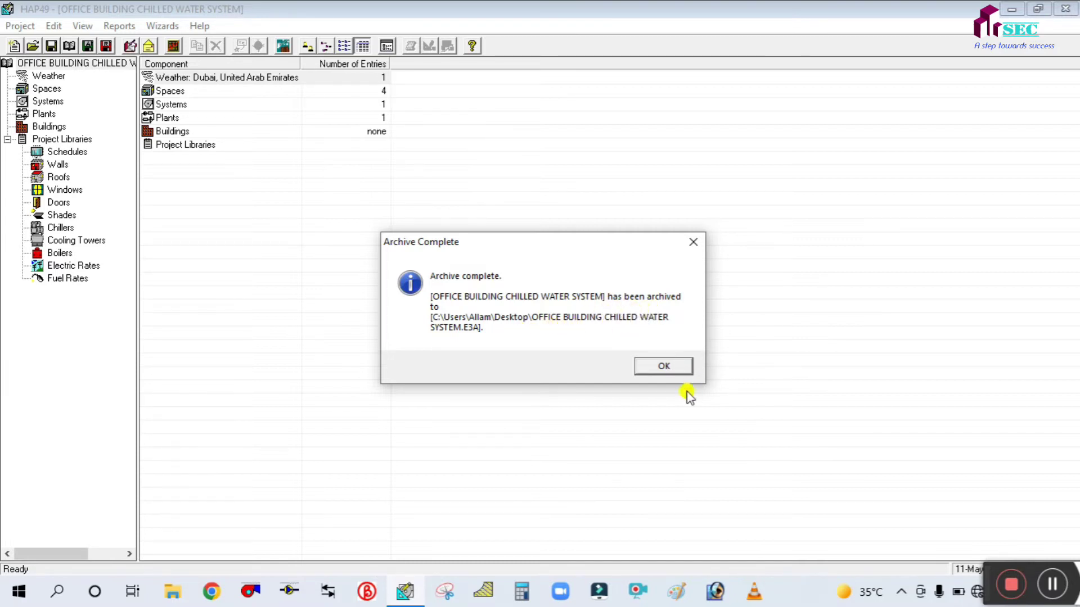
Step: Acknowledge Archive Complete, close HAP, and move the .E3A icon to the desktop's right side
click(677, 368)
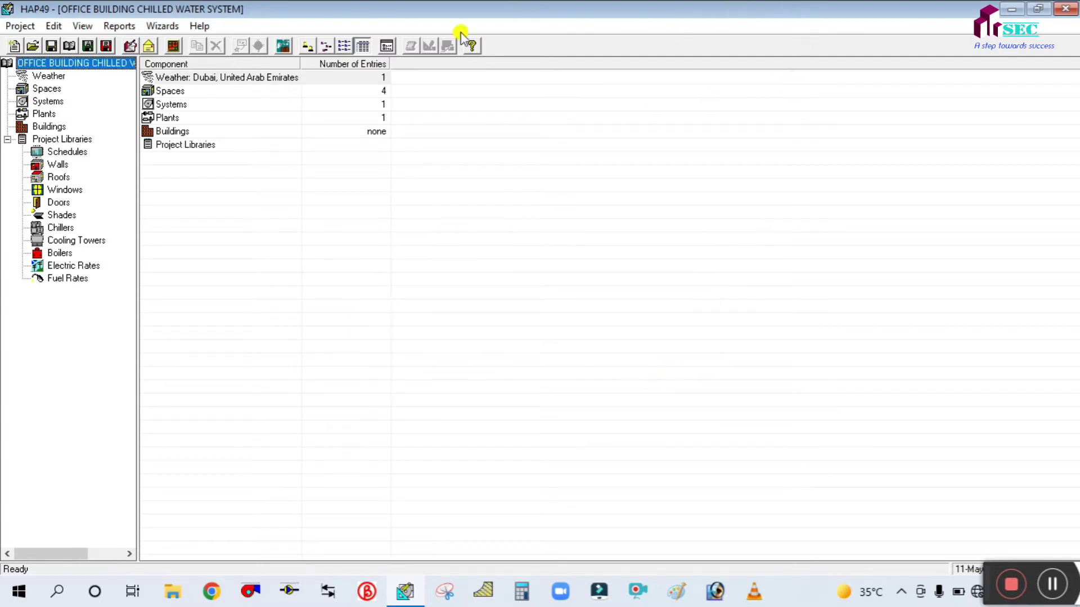
click(1064, 9)
drag(218, 126, 988, 132)
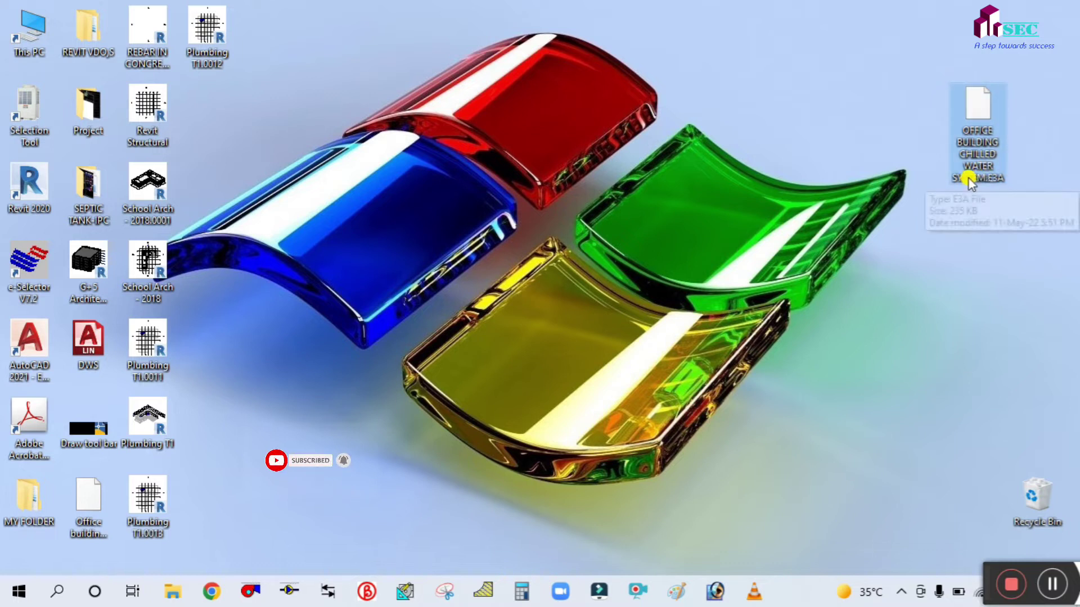
drag(971, 107, 855, 111)
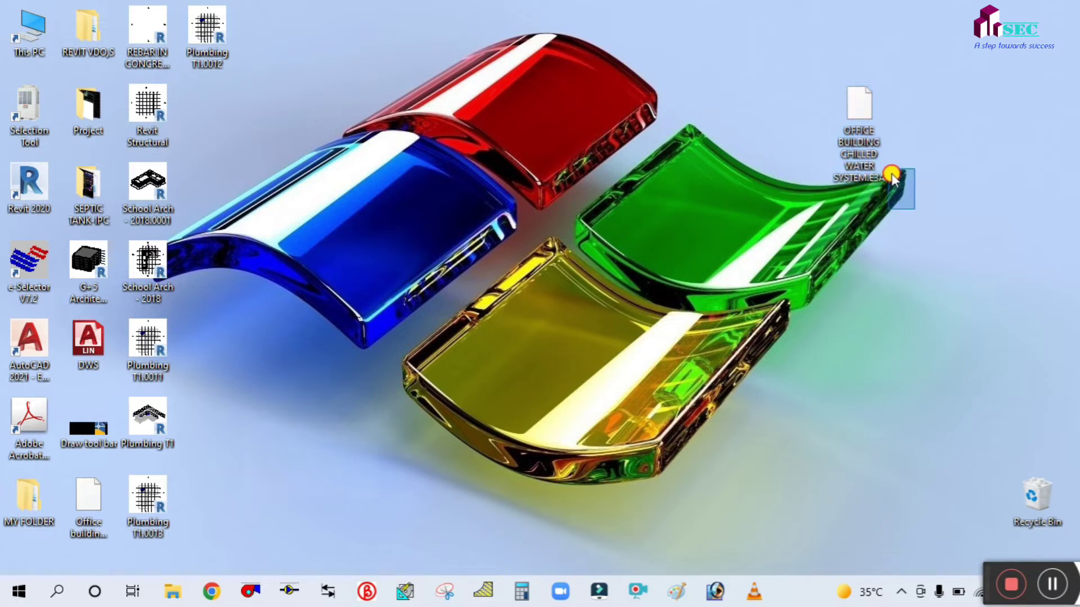
drag(787, 58, 903, 241)
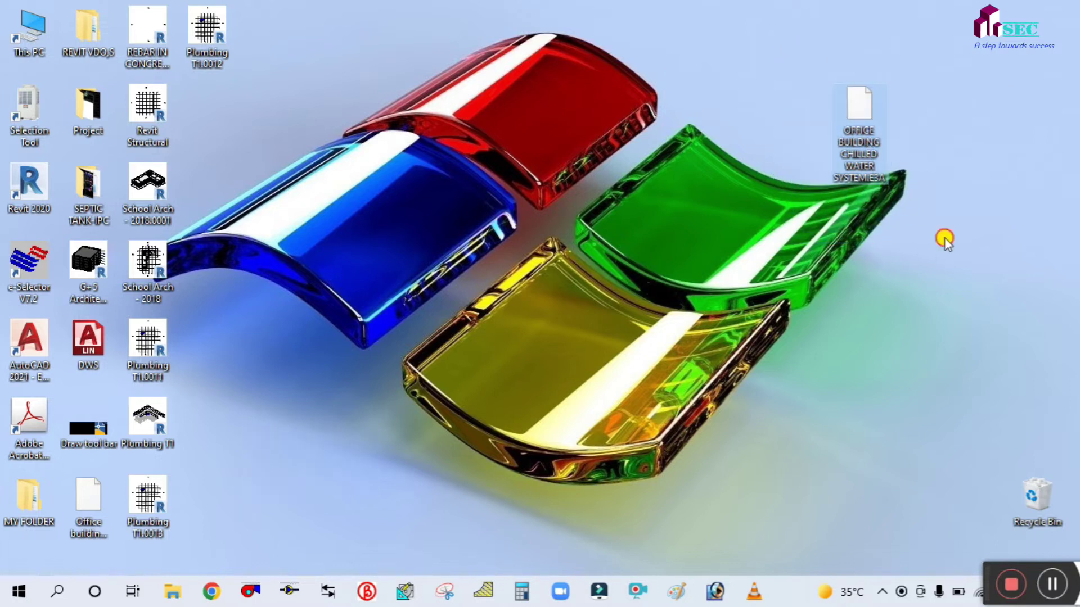
drag(859, 110, 919, 110)
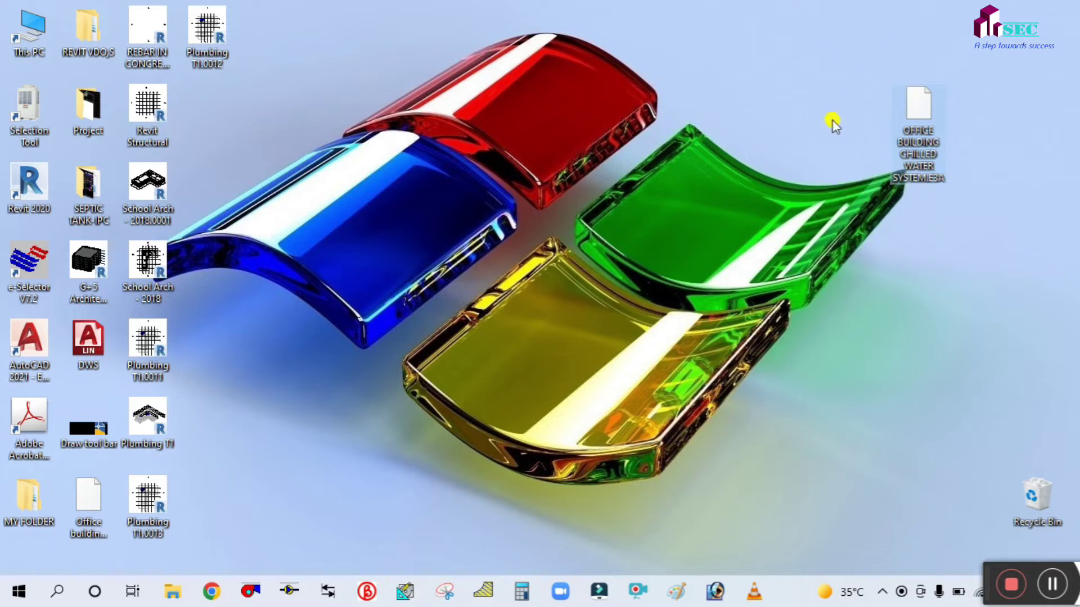
Step: Rename the archive file to OFFICE BLDG CHW ARCHI.E3A and drag it to the top right
click(911, 151)
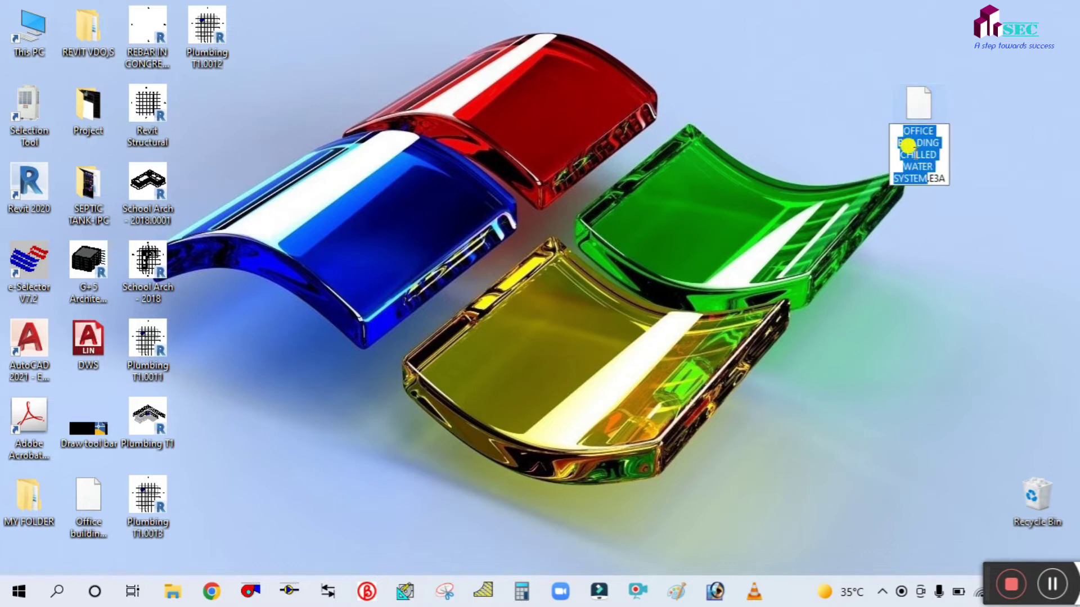
text(OFFICE )
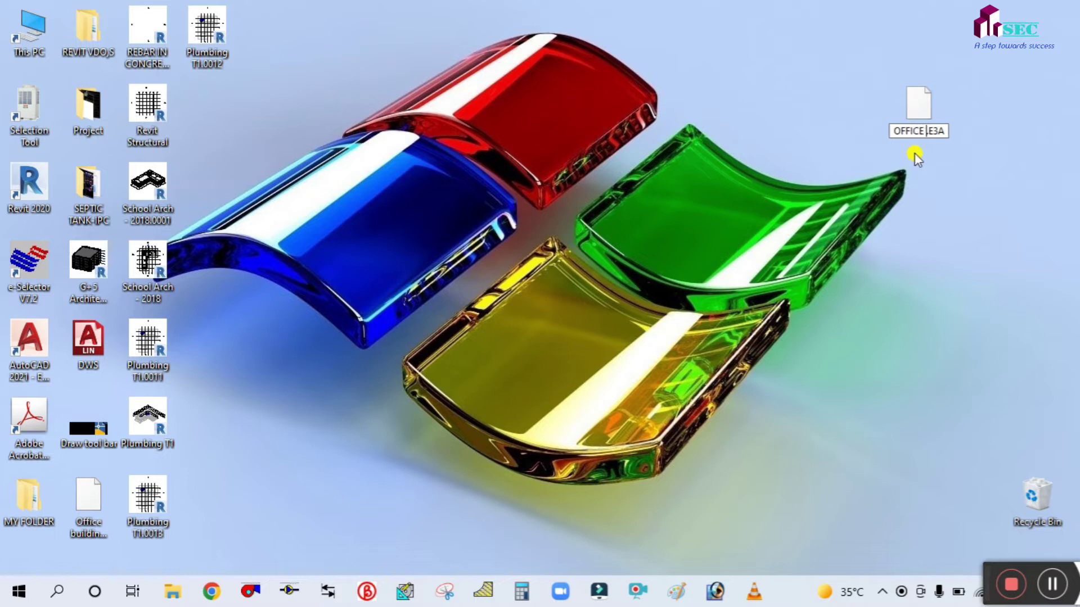
text(BLDG)
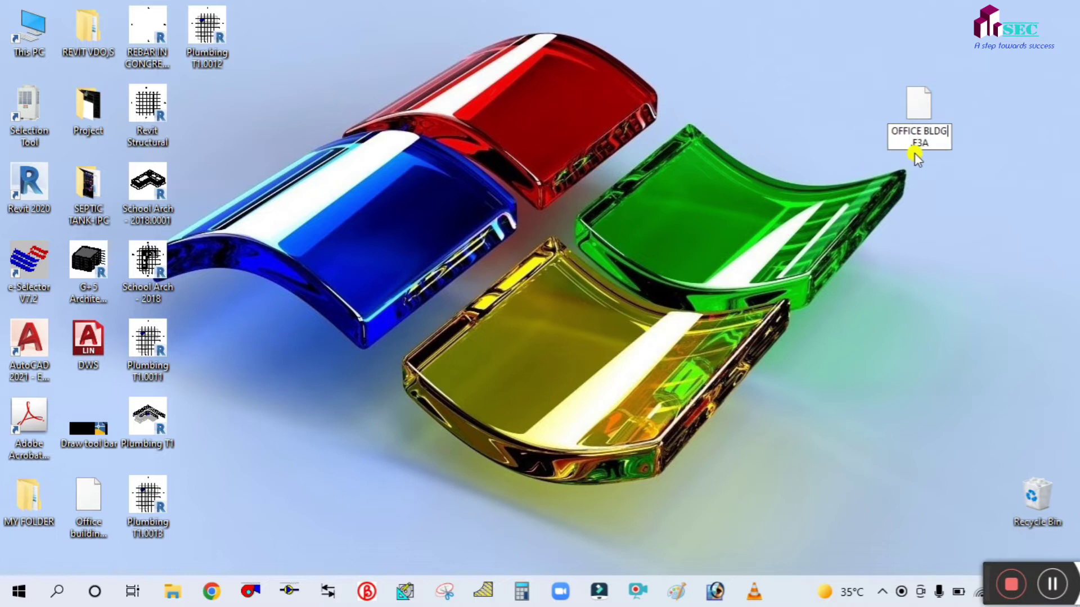
text( CHW ARCHI)
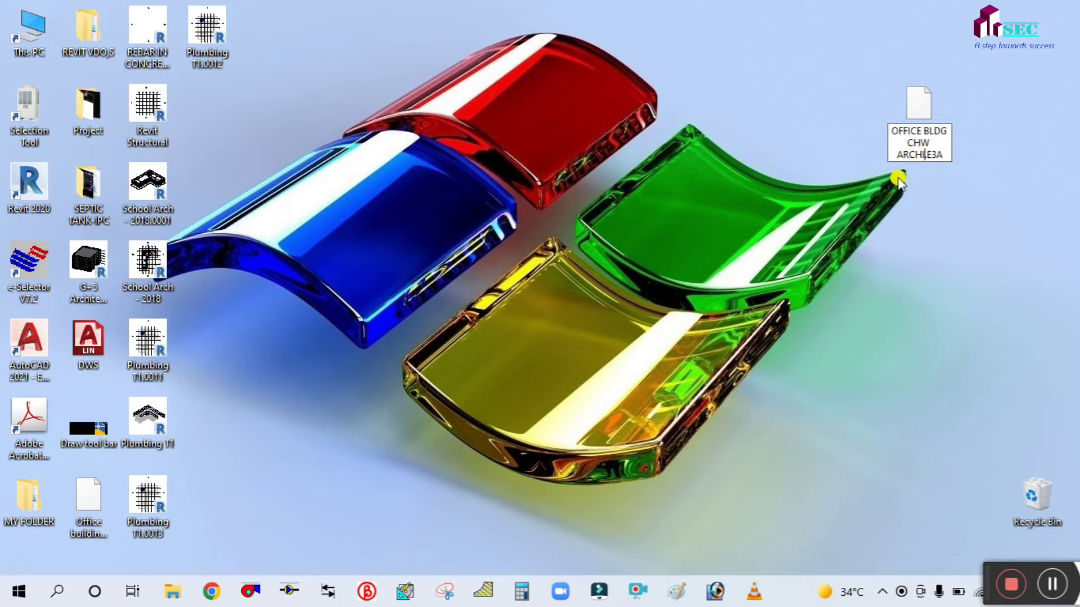
key(Return)
drag(931, 115, 923, 31)
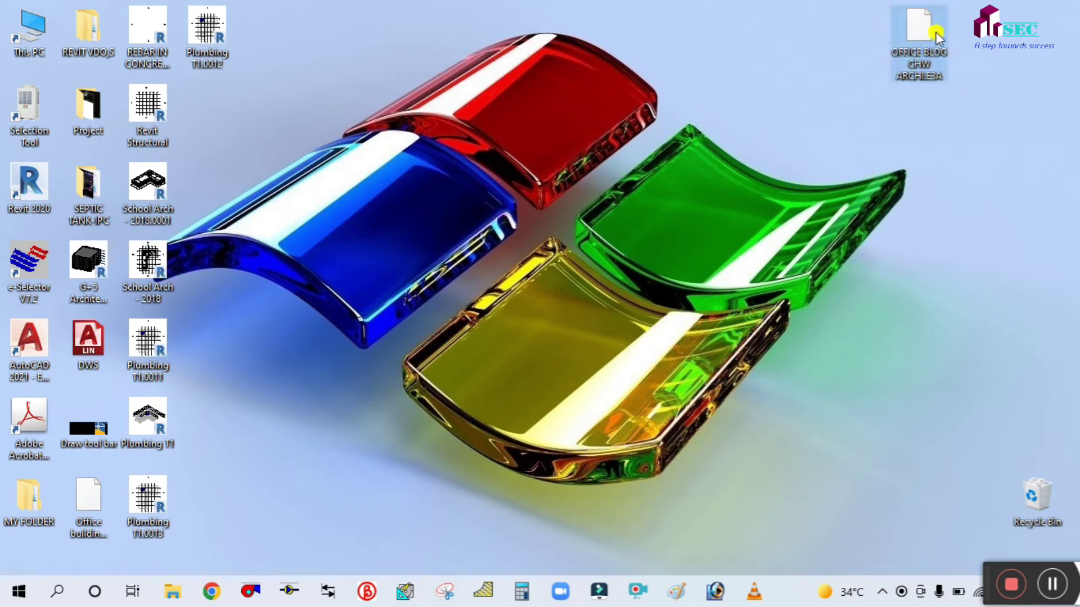
Step: Place the archive icon beneath the SEC logo and clear the desktop selection
drag(936, 35, 982, 36)
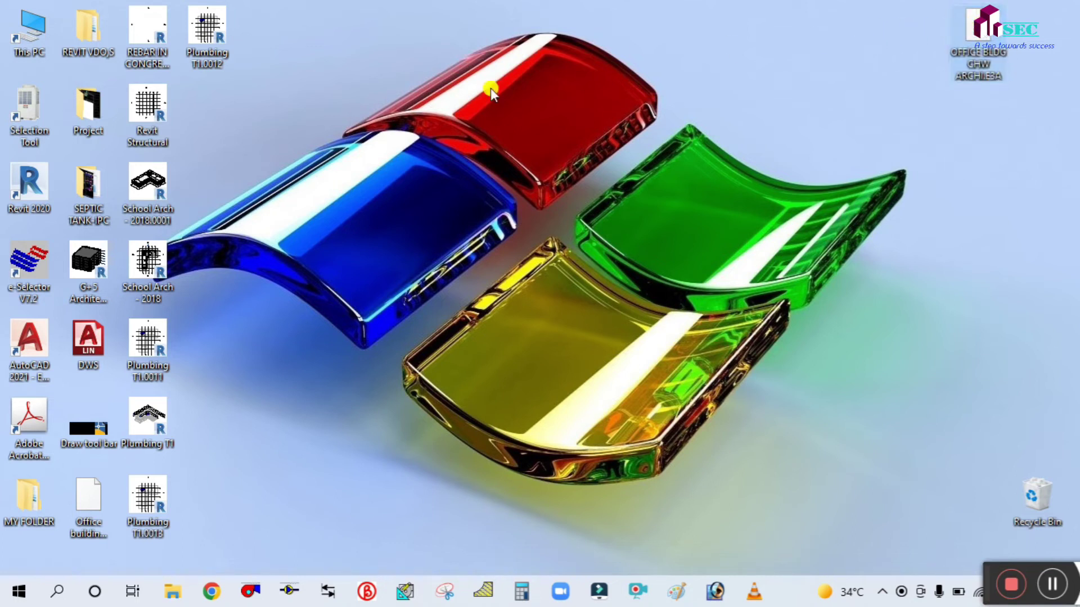
click(473, 506)
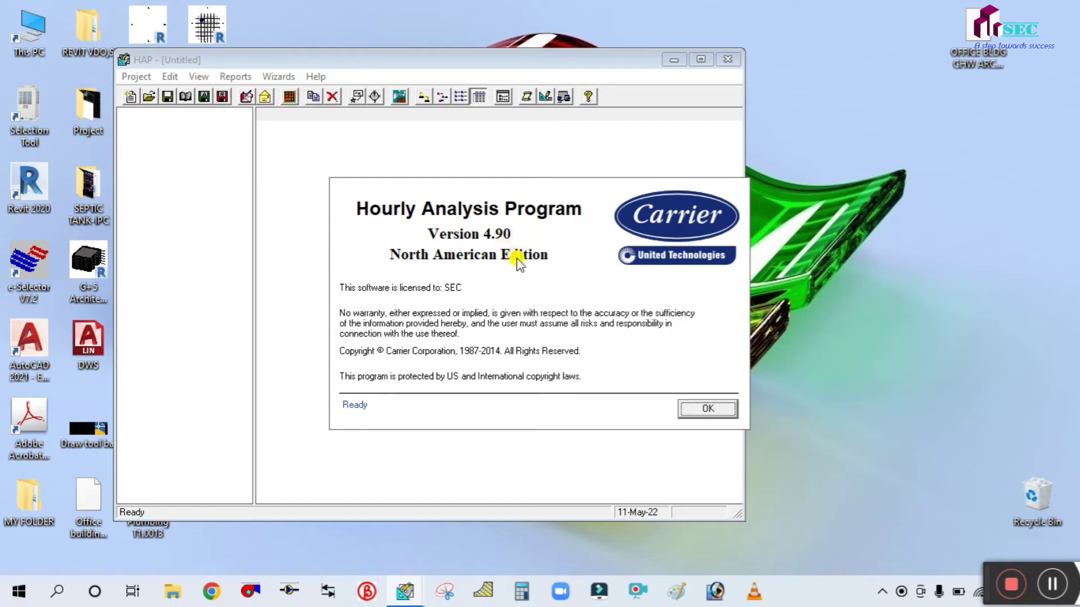
Step: Skip the splash, Select Project and Project Properties prompts, then maximize the untitled project
click(709, 410)
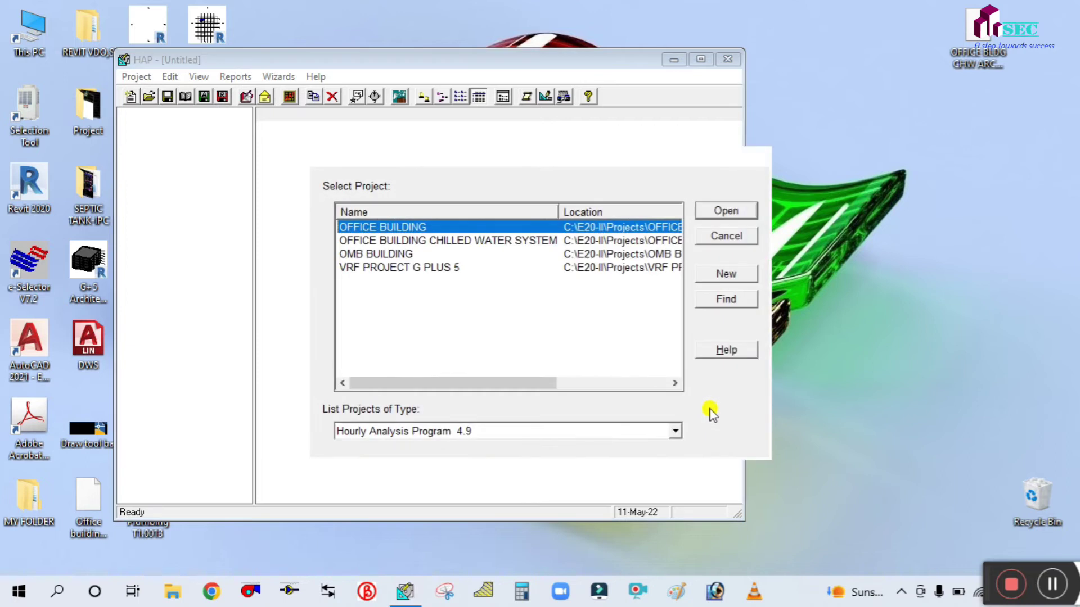
click(748, 234)
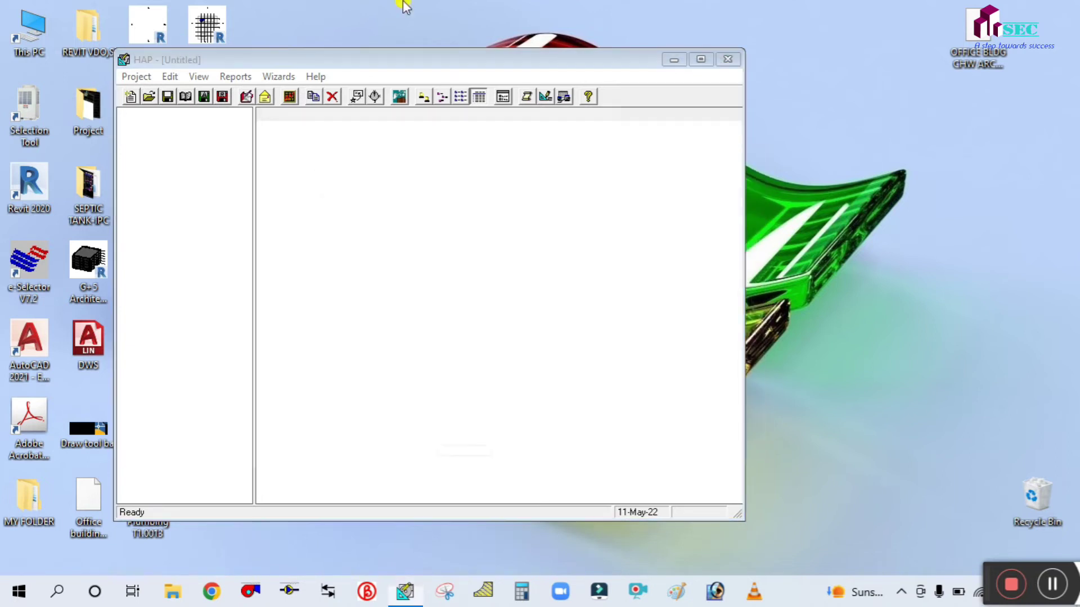
click(529, 457)
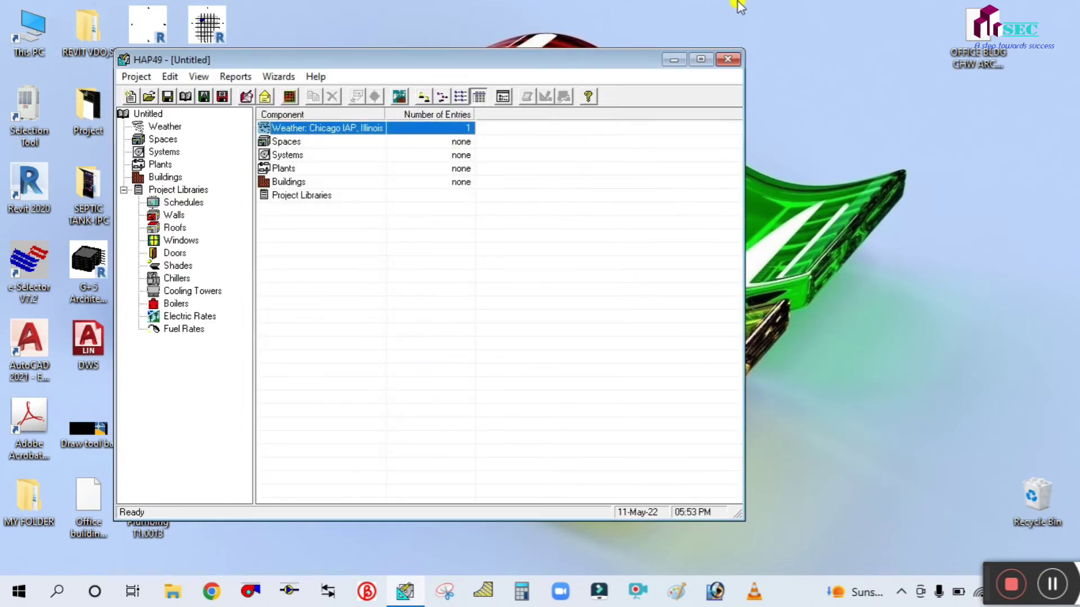
click(701, 59)
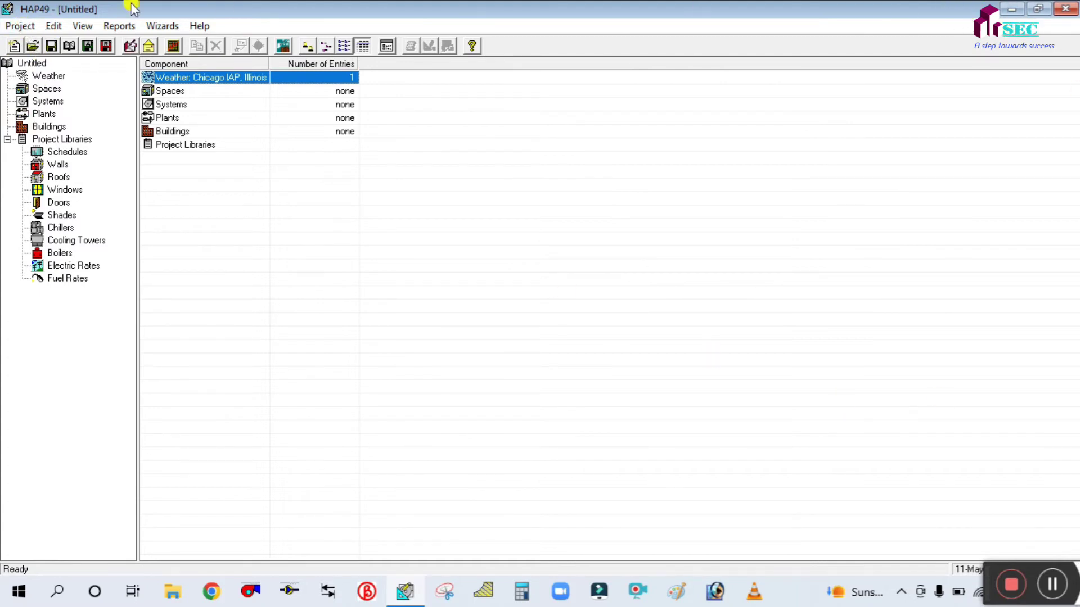
Step: Start Retrieve HAP v4.9 Data and pick OFFICE BLDG CHW ARCHI.E3A from the Desktop
click(22, 25)
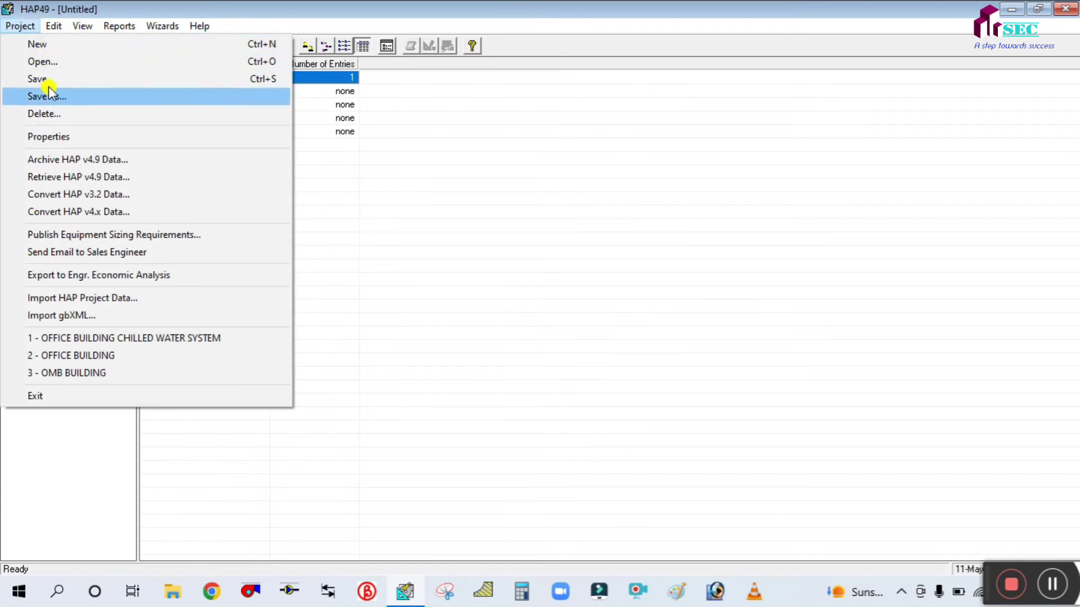
click(89, 177)
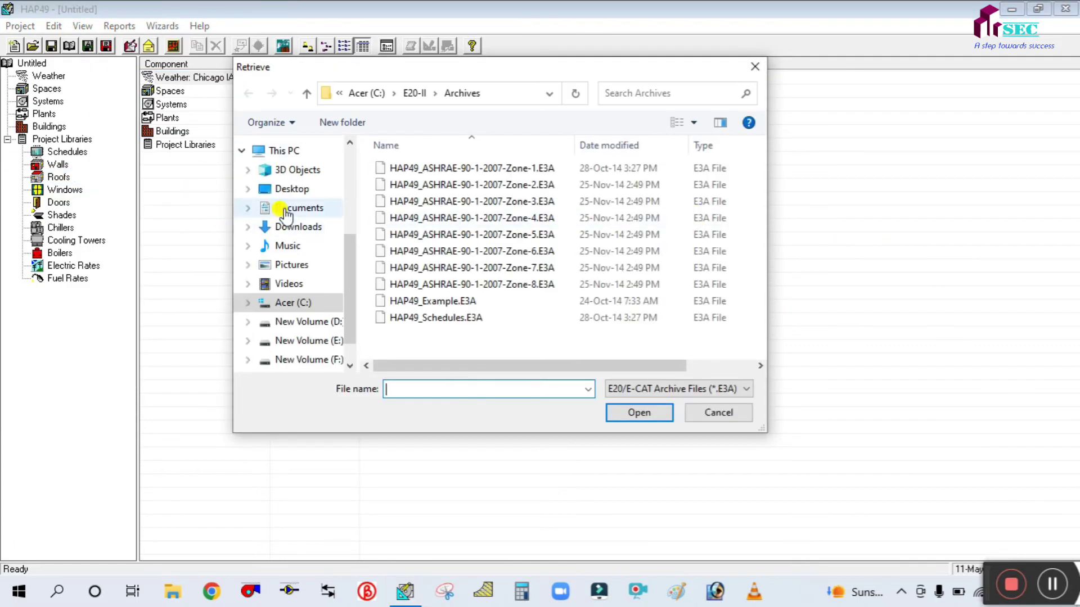
click(289, 189)
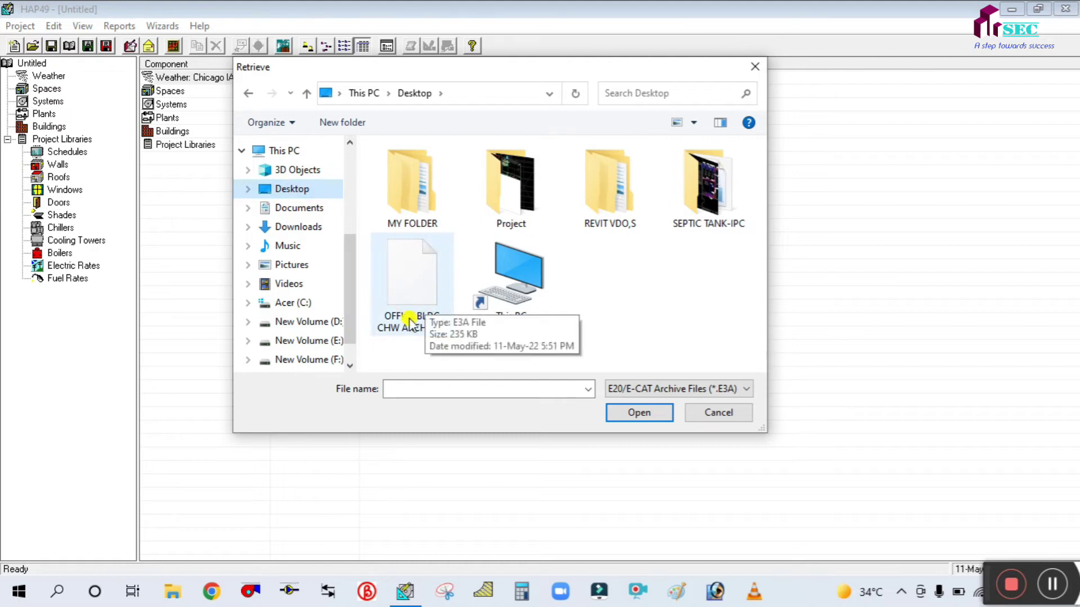
click(425, 292)
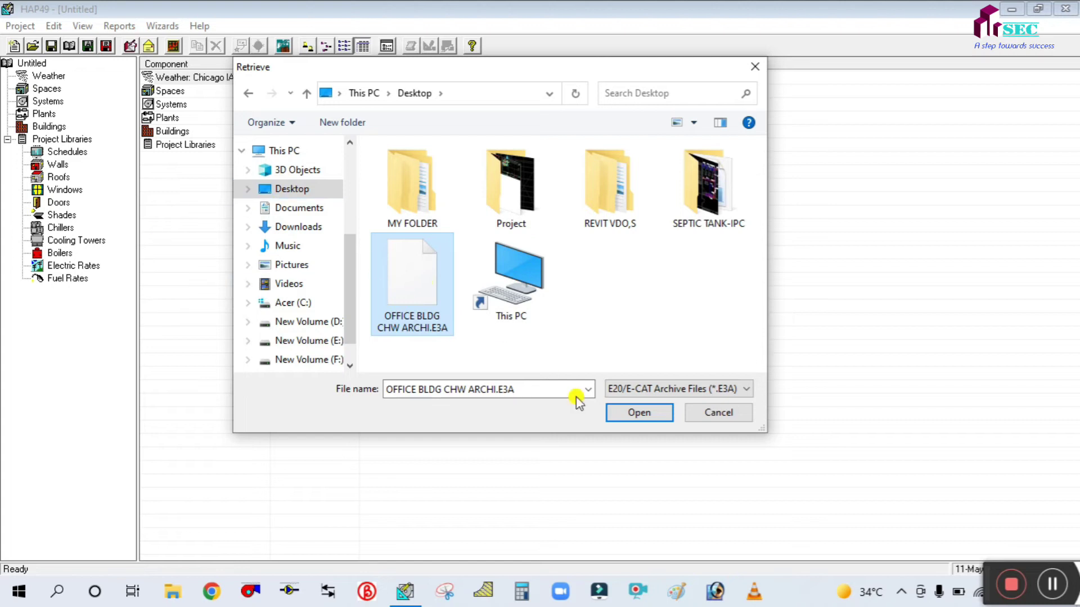
Step: Open the archive, review its General and Properties tabs, and retrieve the data
click(641, 413)
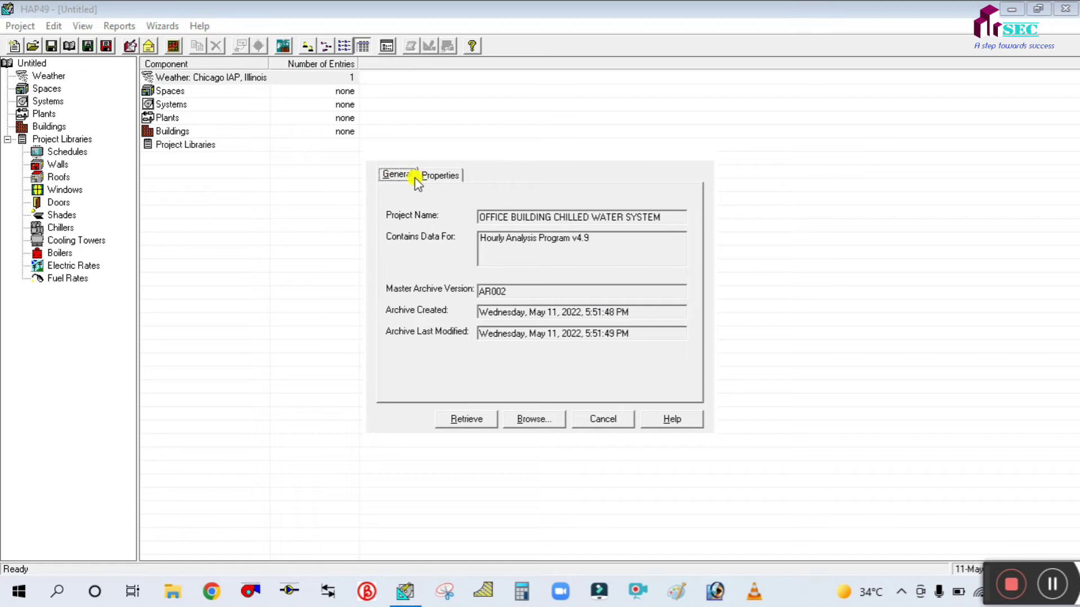
click(440, 179)
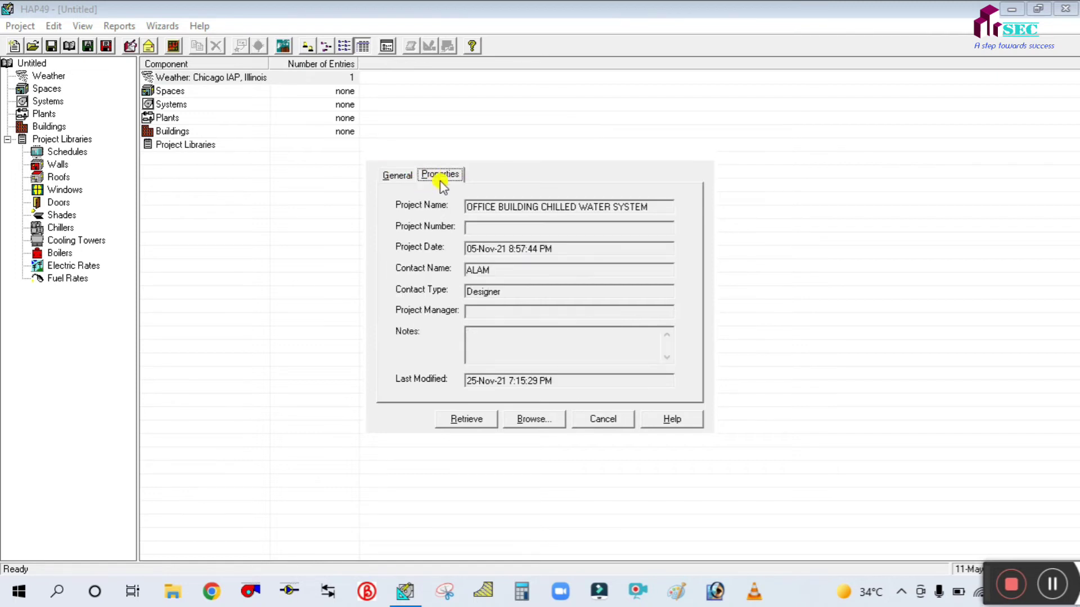
click(400, 176)
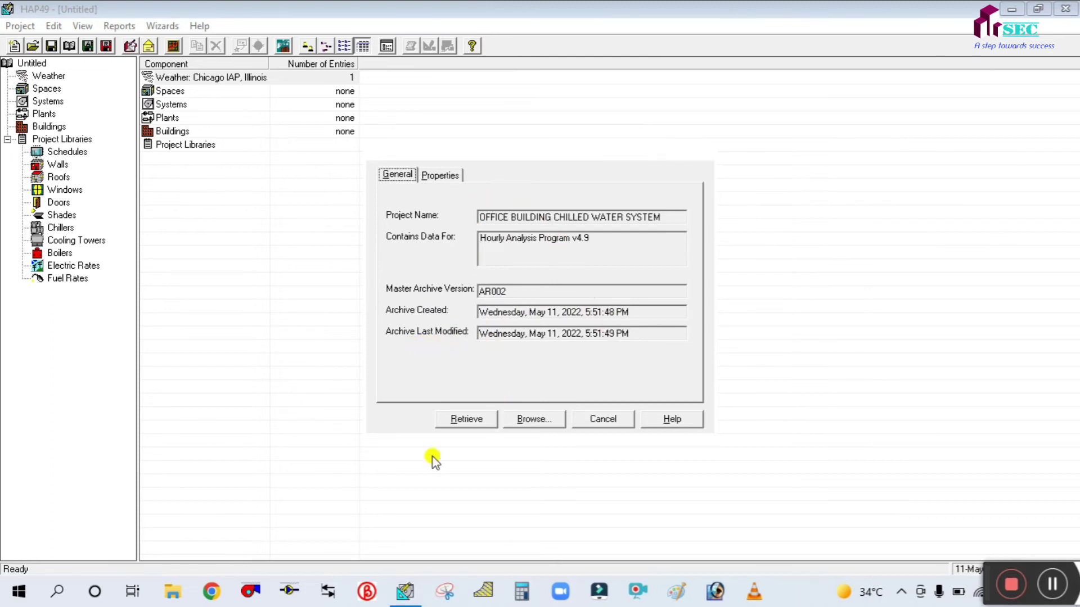
click(448, 178)
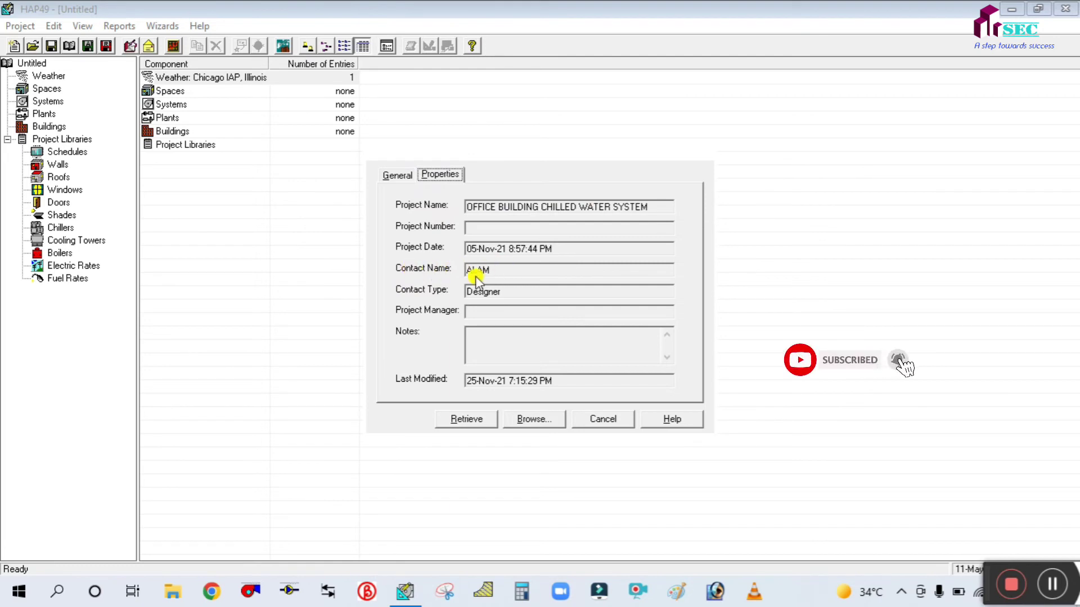
click(393, 177)
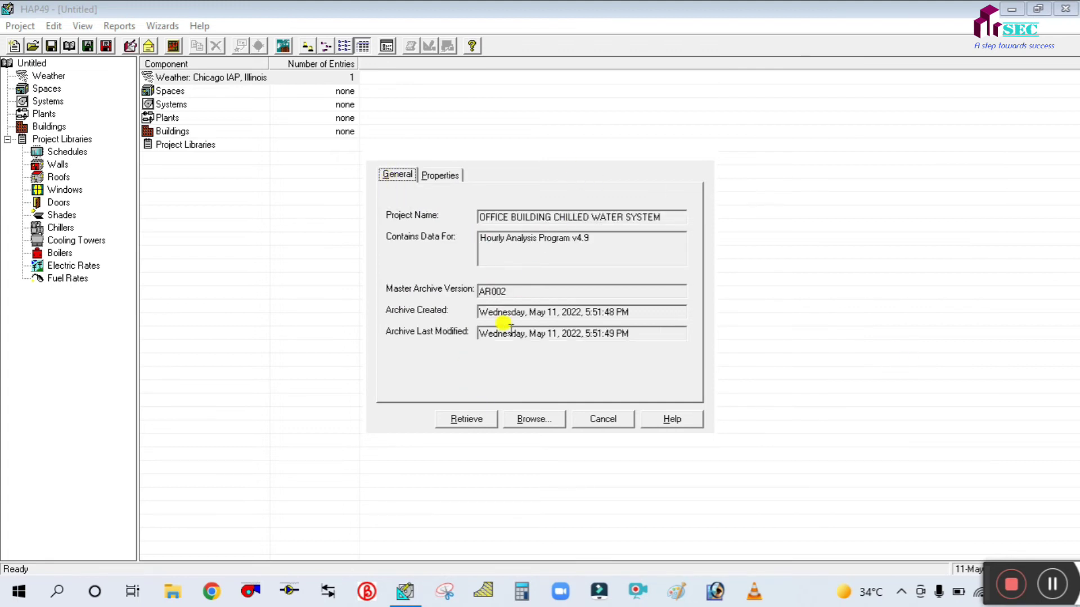
click(477, 420)
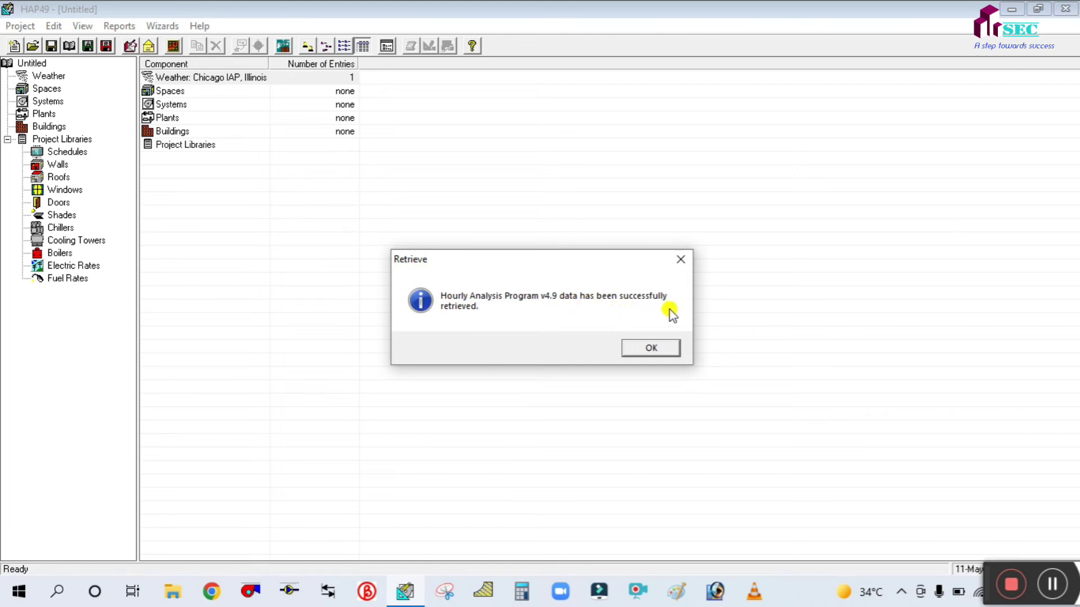
Step: Acknowledge the success message and step through the four retrieved spaces
click(652, 348)
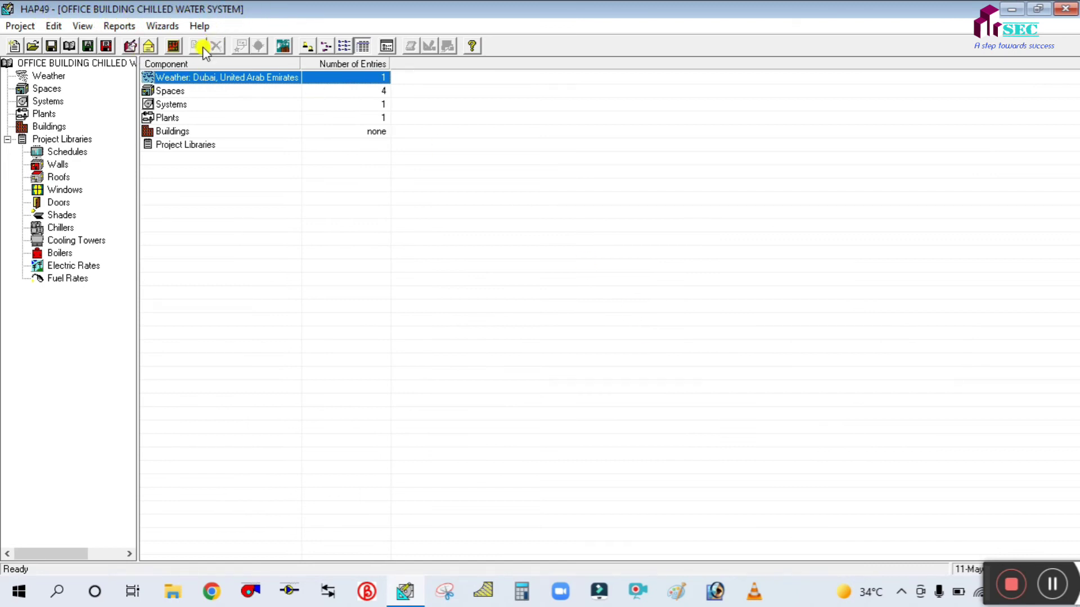
click(180, 90)
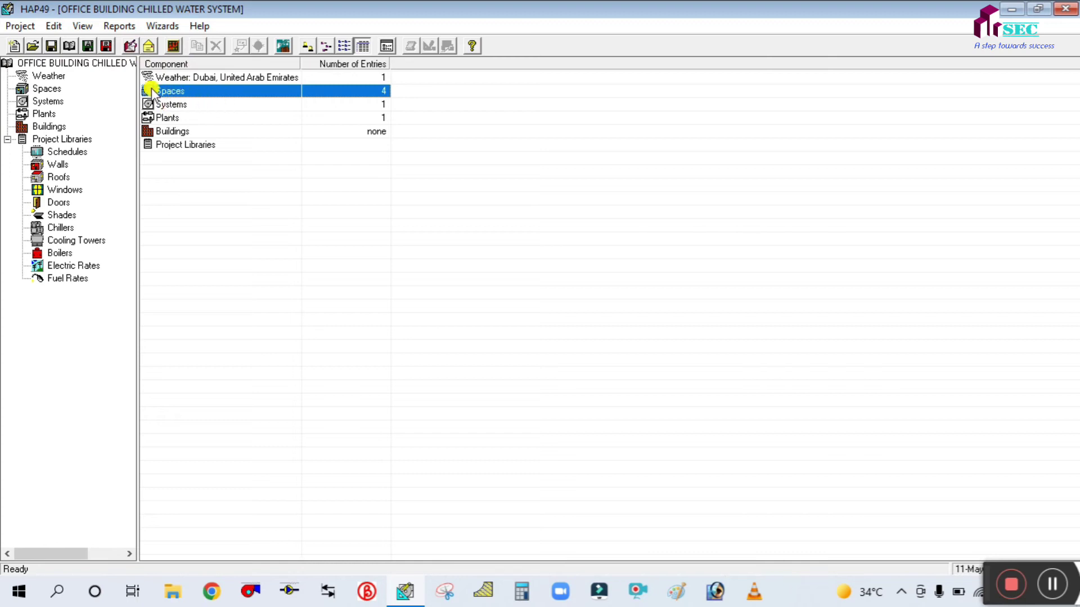
double_click(173, 93)
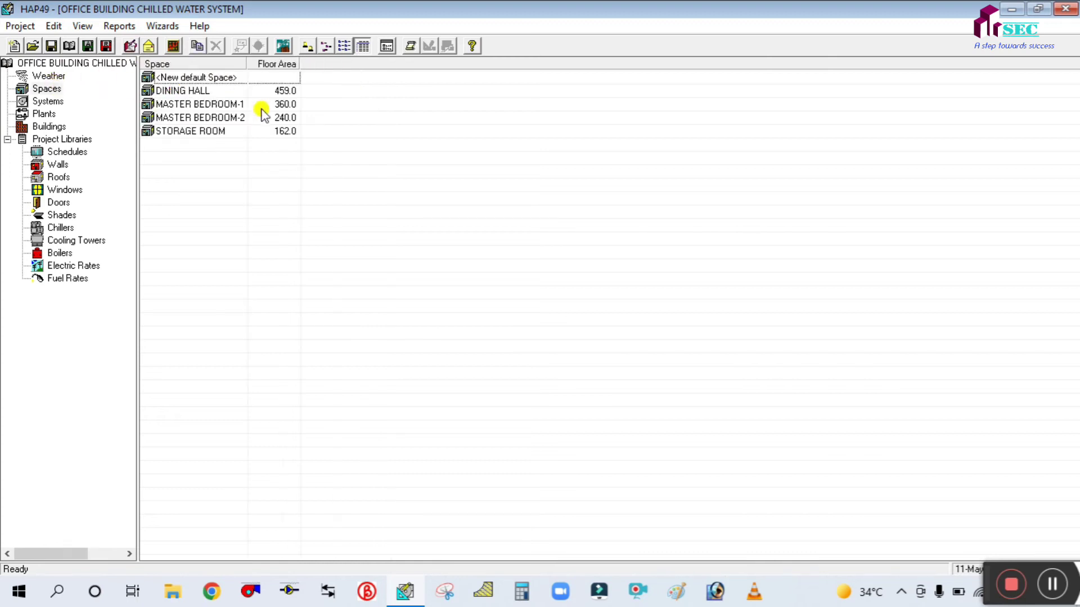
click(211, 91)
click(214, 104)
click(209, 118)
click(209, 131)
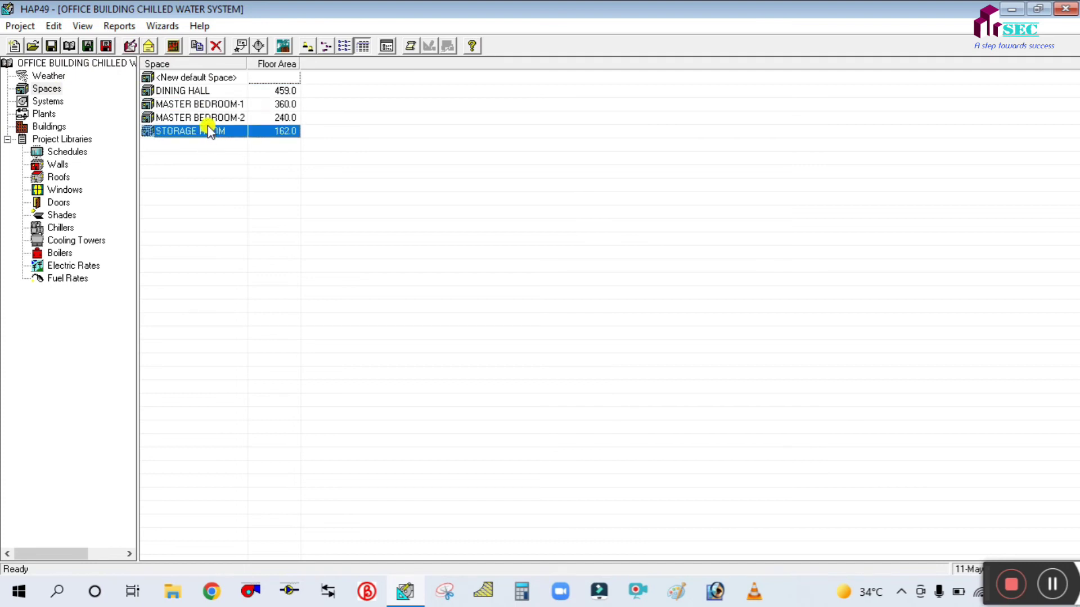
click(210, 105)
click(207, 91)
Step: Check the restored air system and plant, then open the Dubai weather properties
click(48, 102)
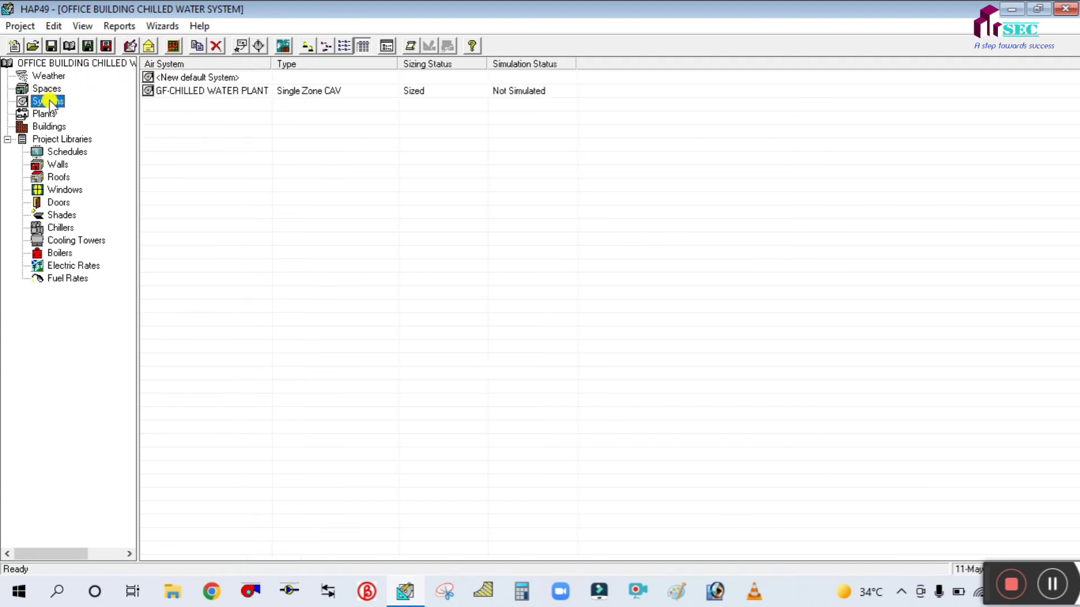
click(40, 114)
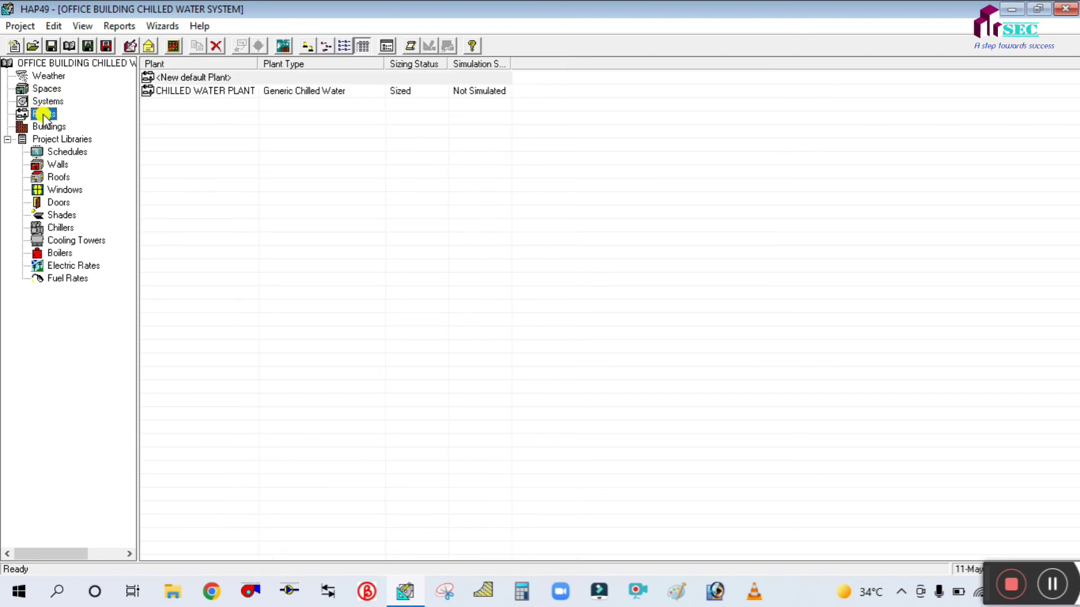
click(48, 88)
click(51, 77)
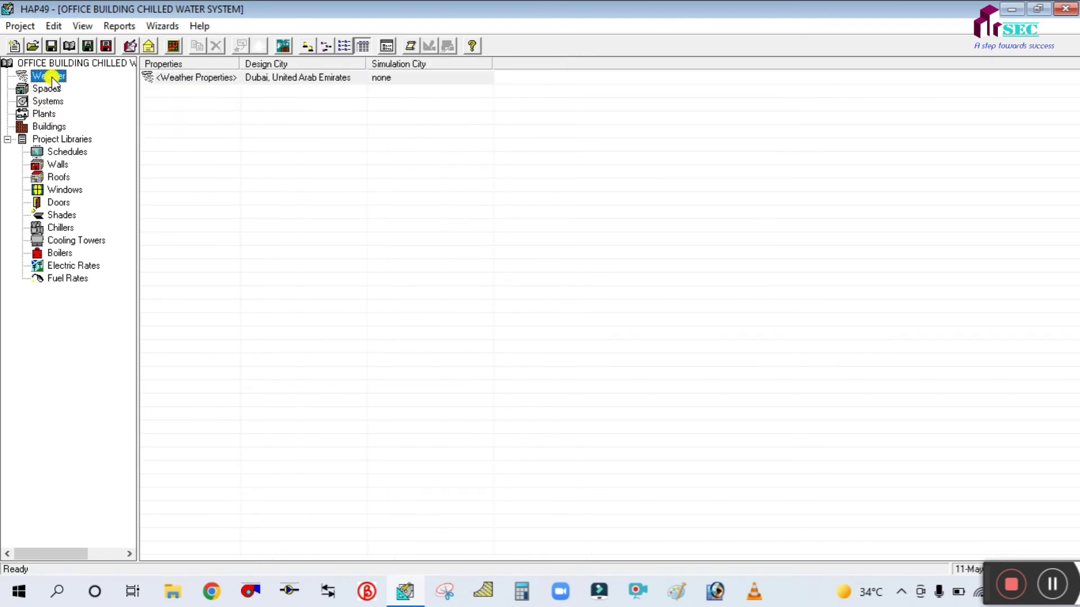
double_click(206, 79)
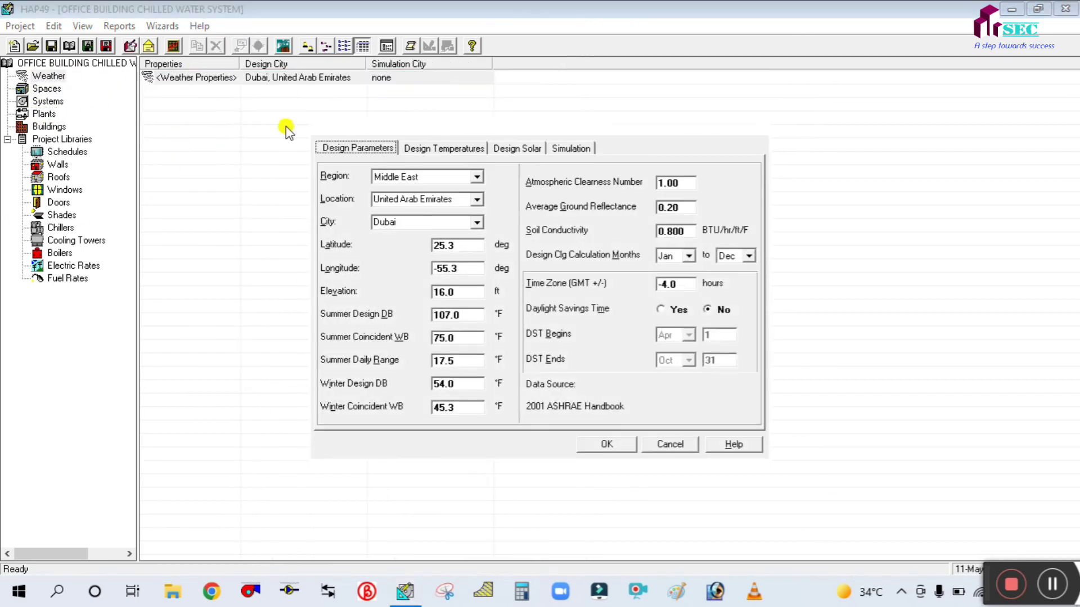